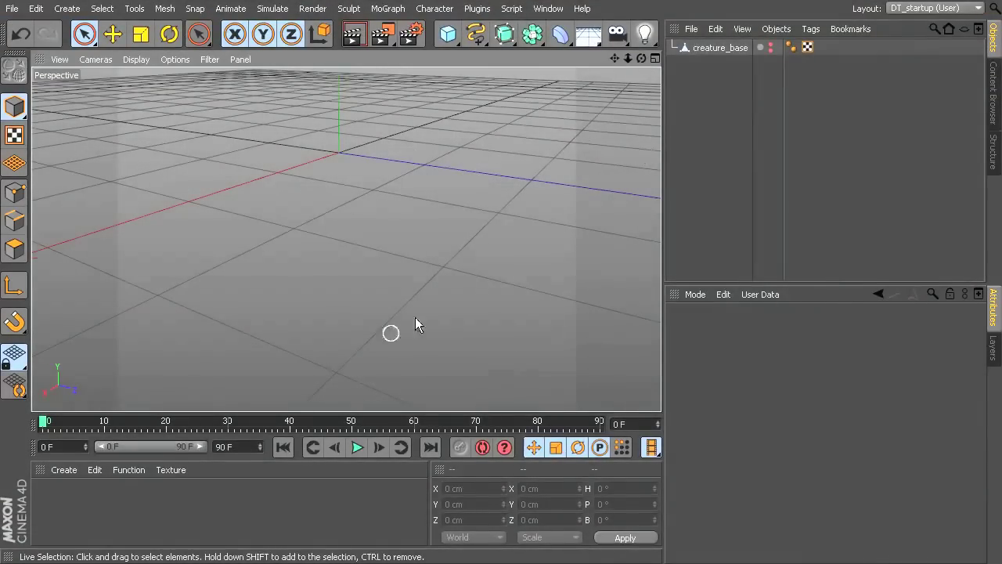
Look through the interface layout list, keep the current layout, and tilt the view
click(954, 9)
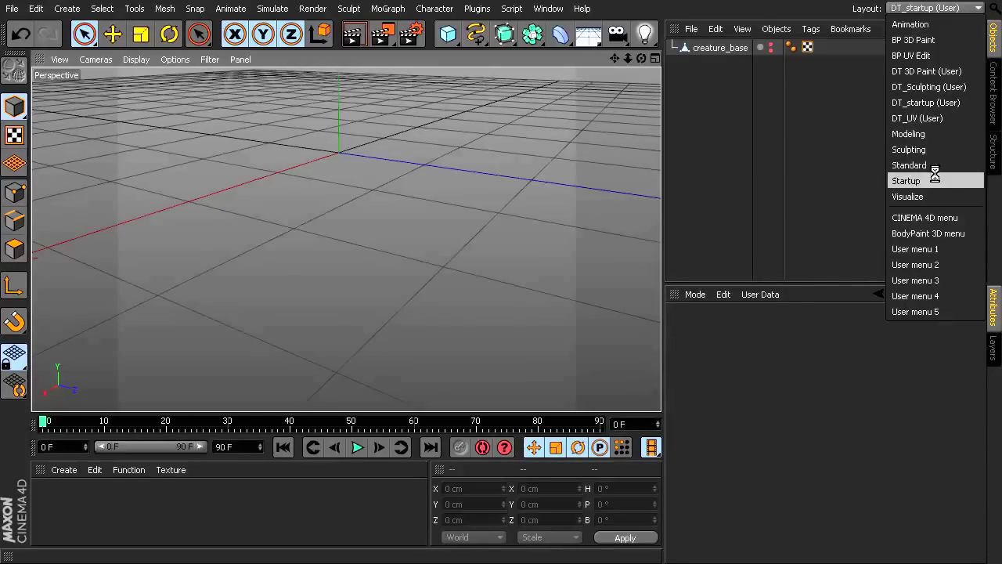
click(519, 169)
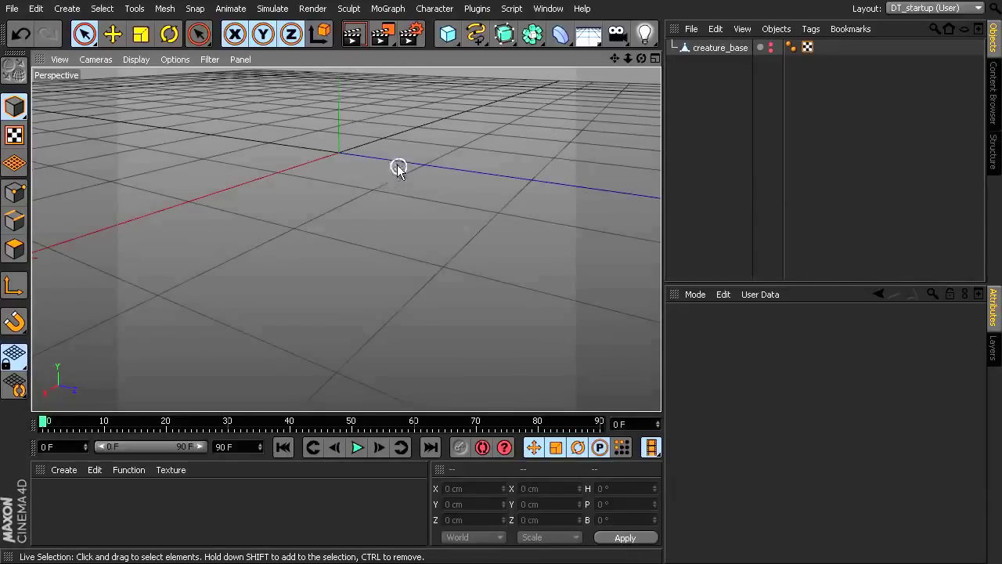
alt+drag(398, 165, 415, 188)
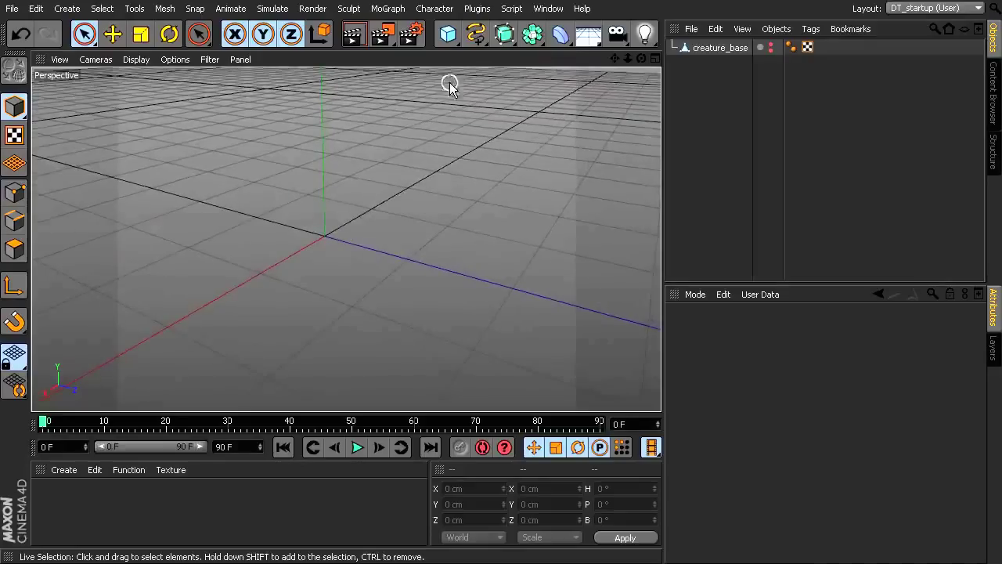
Add a cube and stretch it to about 343 × 251 × 294 cm
click(447, 36)
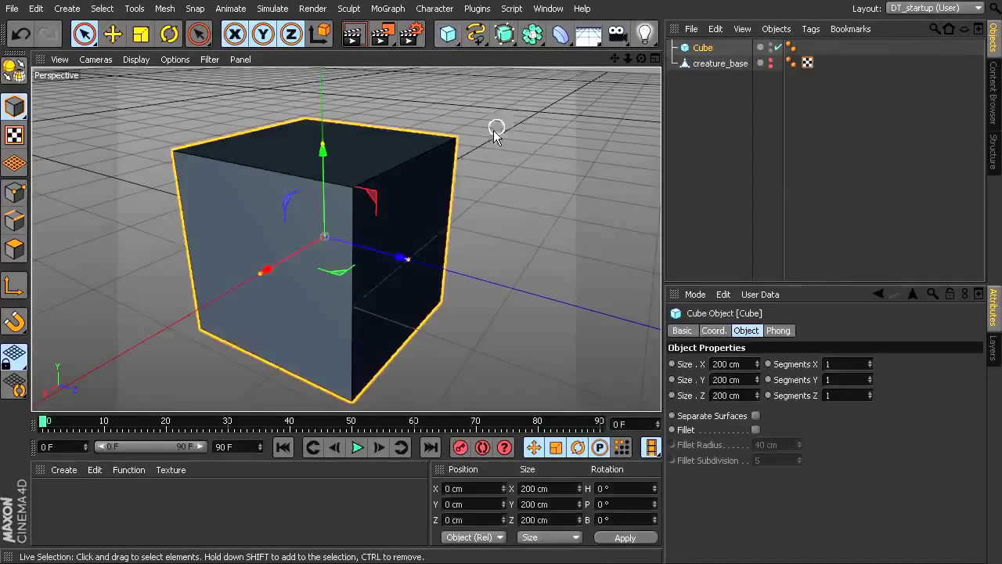
drag(411, 259, 454, 272)
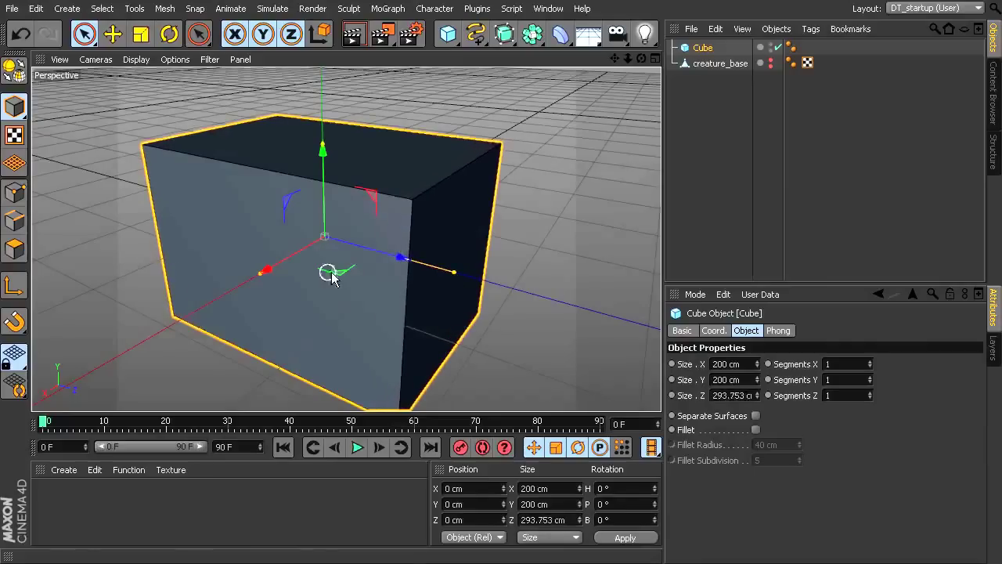
drag(324, 146, 336, 119)
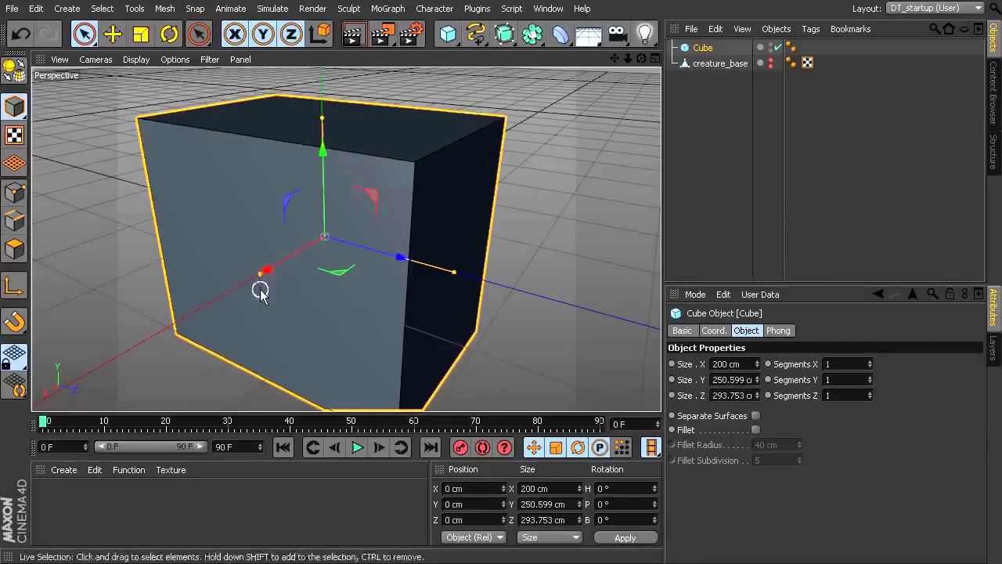
drag(266, 271, 197, 306)
scroll(336, 264, down, 3)
alt+drag(336, 263, 493, 271)
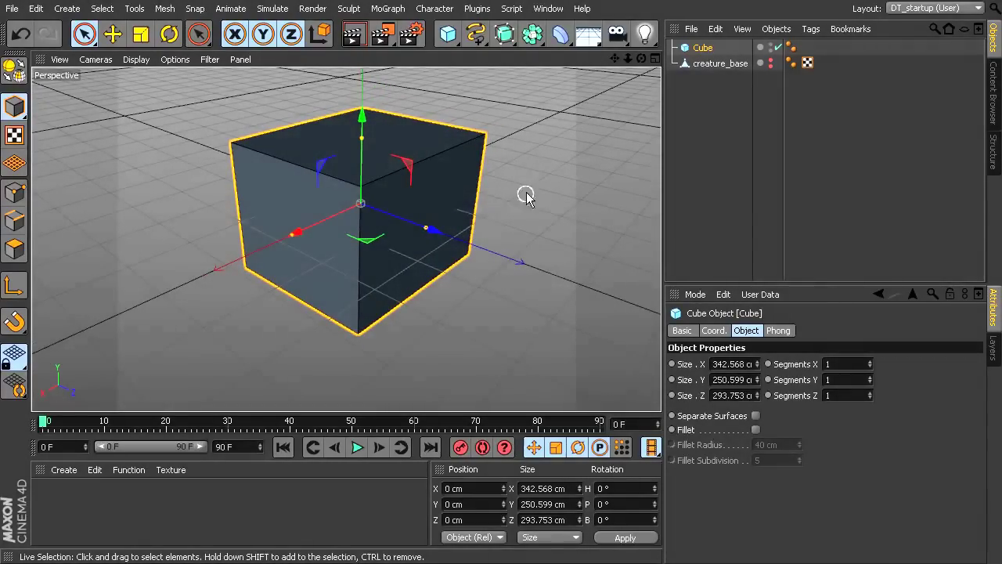
alt+drag(483, 226, 442, 250)
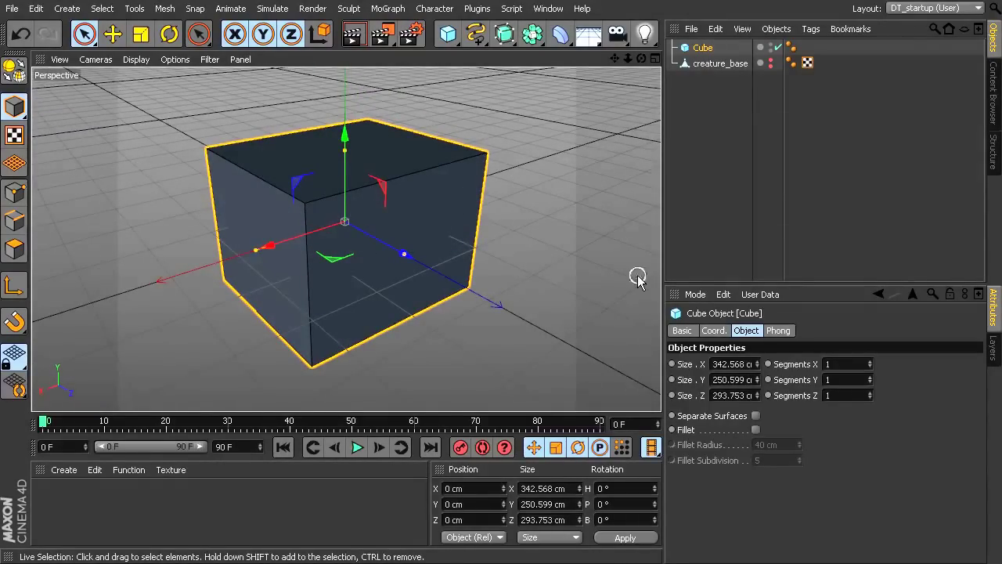
Make the cube an editable polygon object and bring up the layout list
click(14, 71)
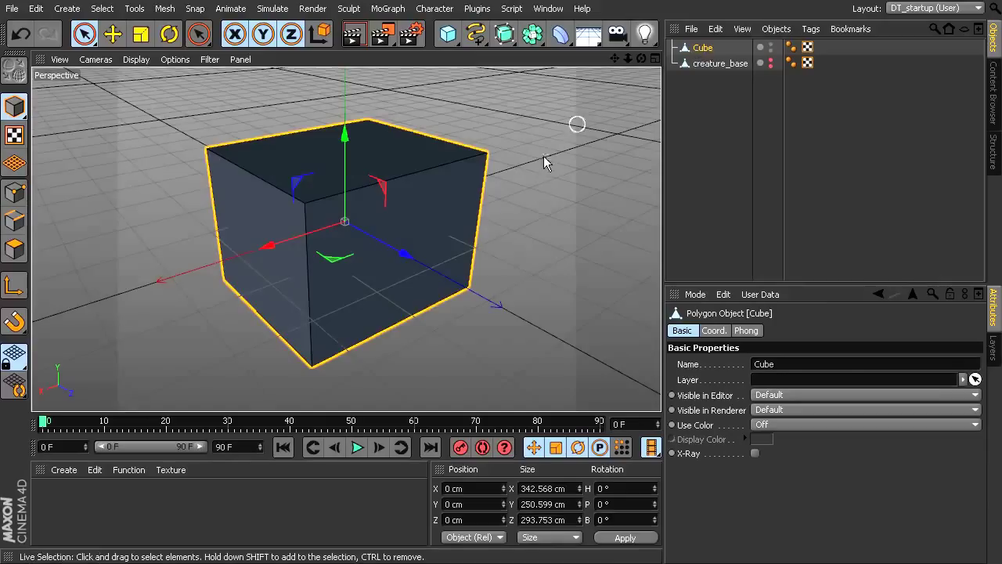
alt+drag(525, 247, 501, 275)
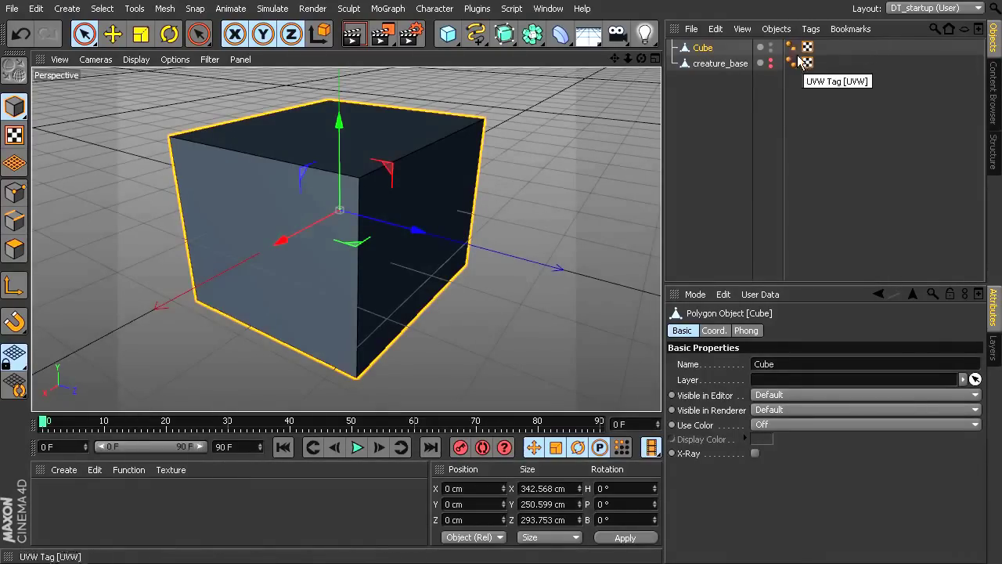
click(908, 9)
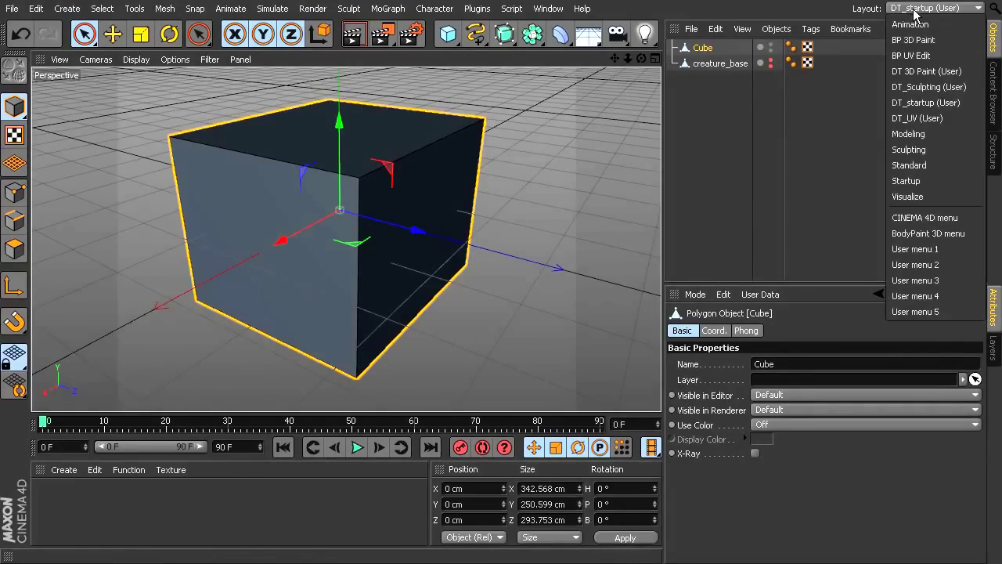
Switch to the DT_Sculpting (User) layout and Subdivide the cube to add a sculpt tag
click(928, 87)
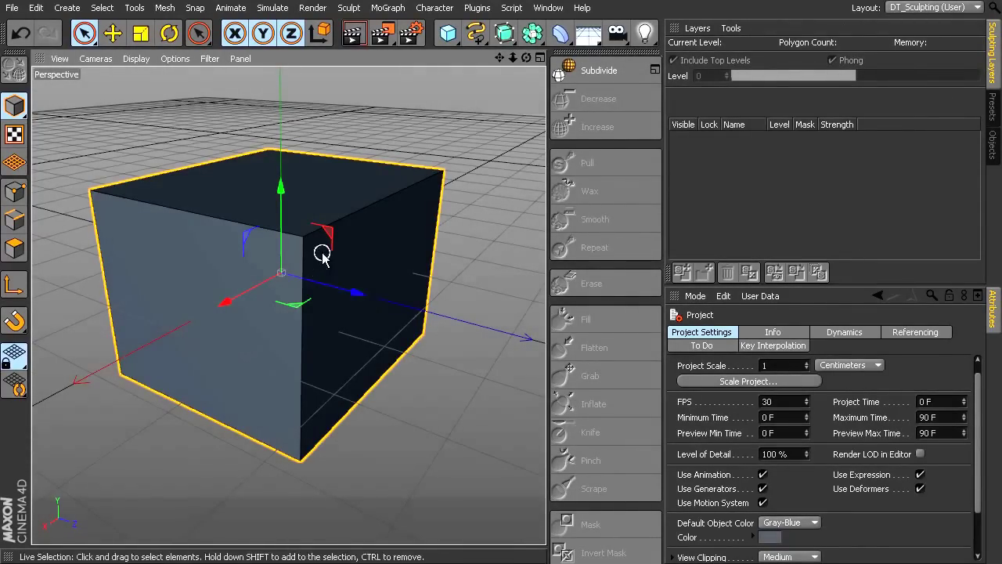
click(582, 75)
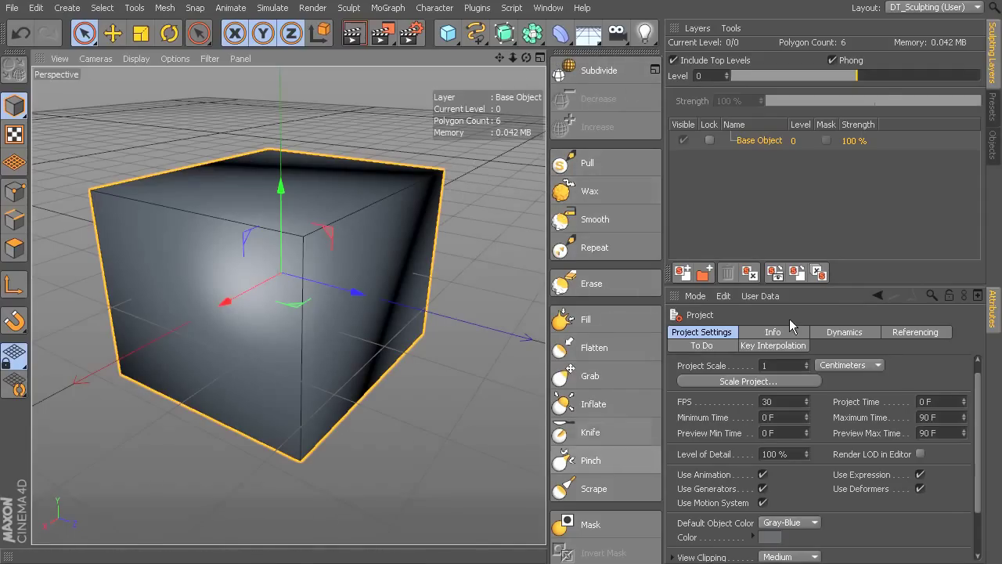
Select the Cube, view its Sculpt tag properties, then return to the Sculpting Layers list
click(994, 147)
click(702, 48)
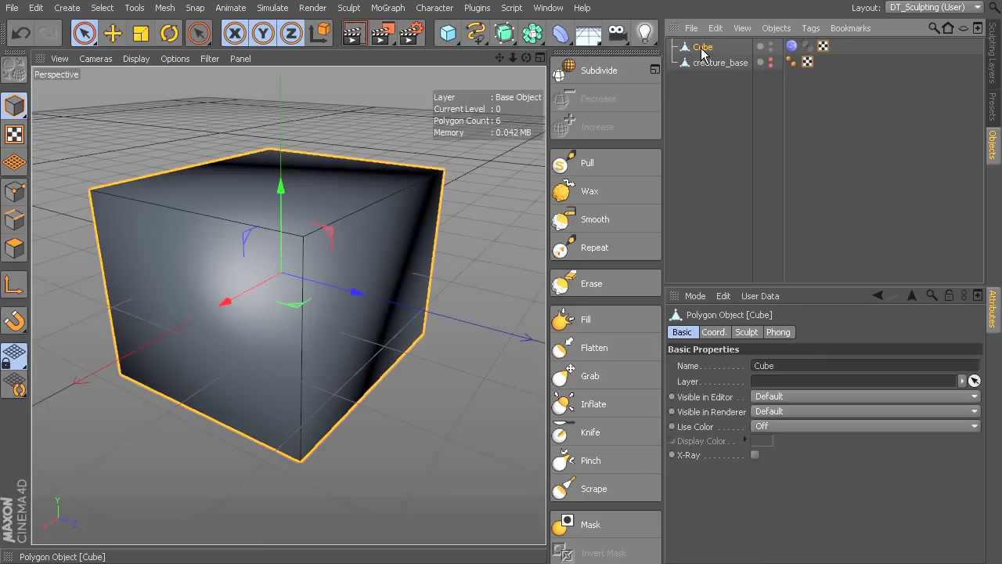
click(792, 47)
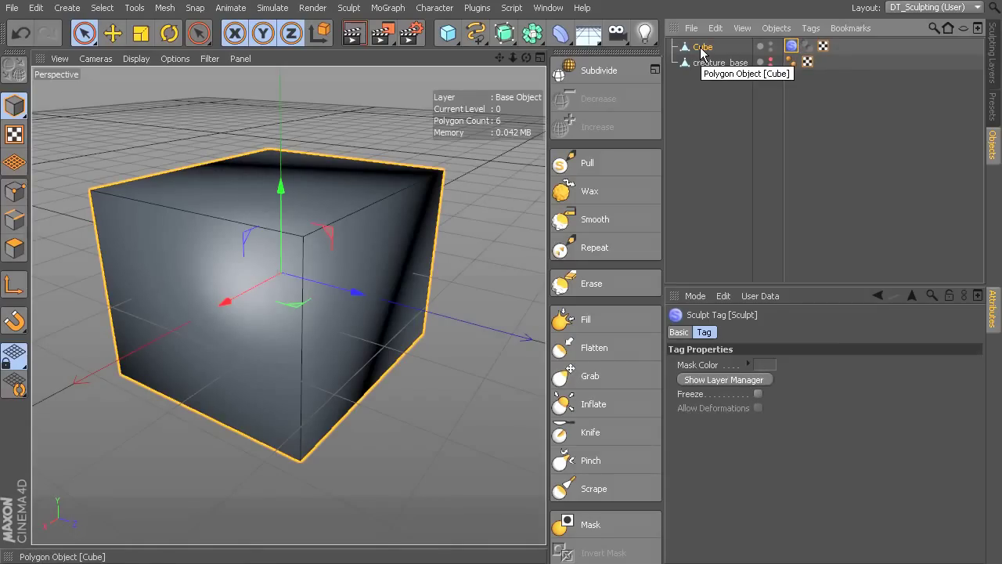
click(983, 68)
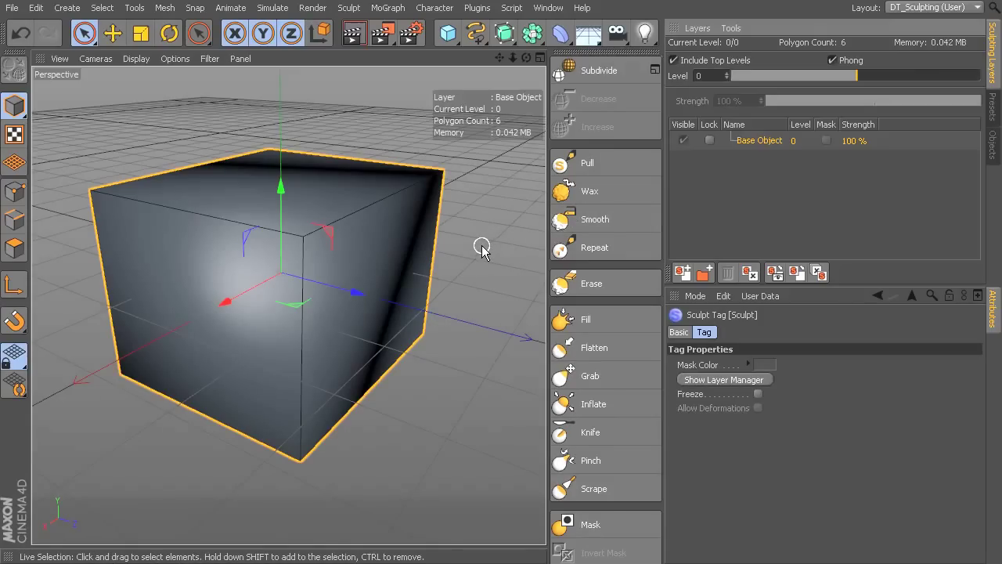
alt+drag(481, 249, 347, 257)
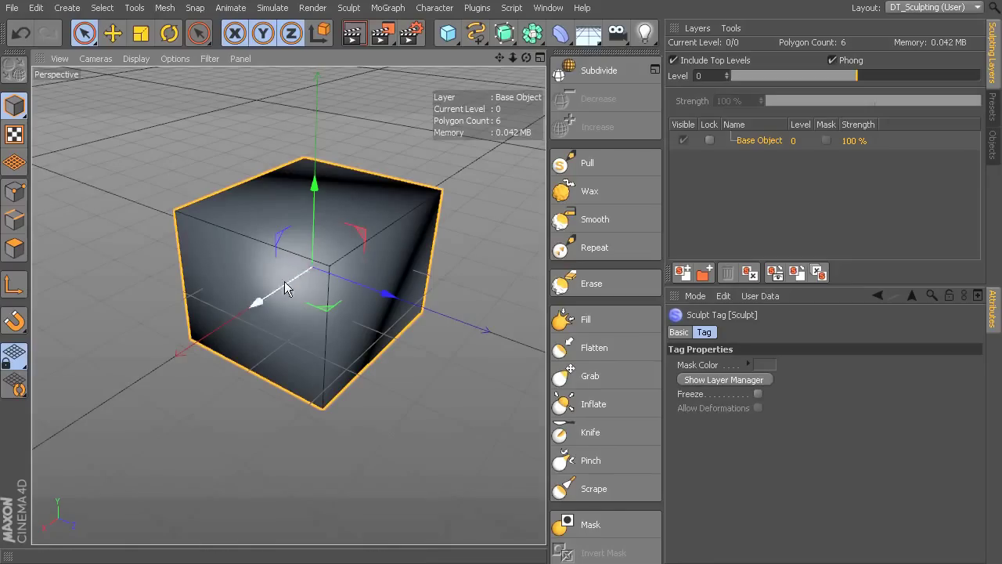
alt+drag(443, 314, 237, 302)
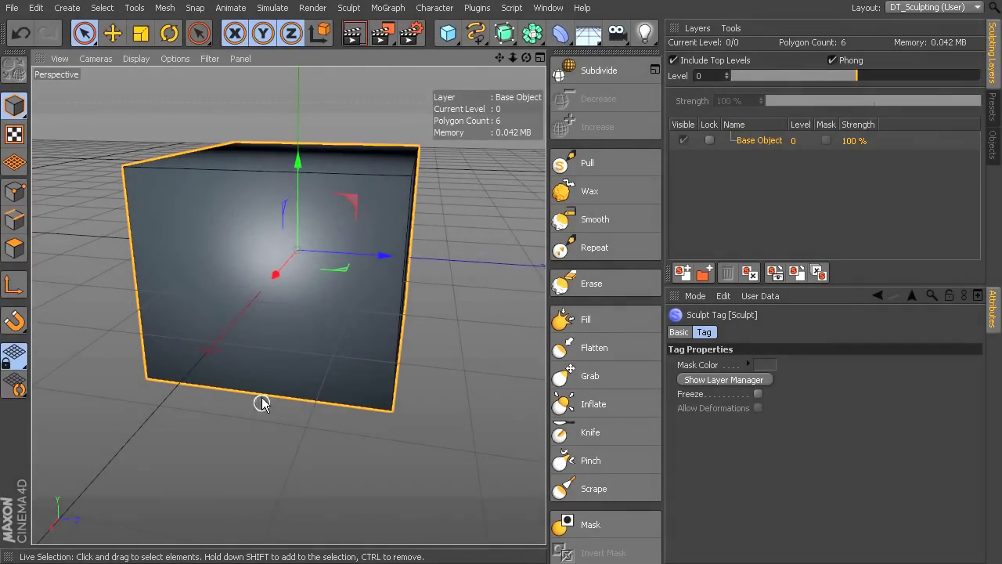
alt+drag(393, 295, 285, 291)
alt+drag(449, 253, 473, 324)
alt+right_drag(473, 325, 322, 254)
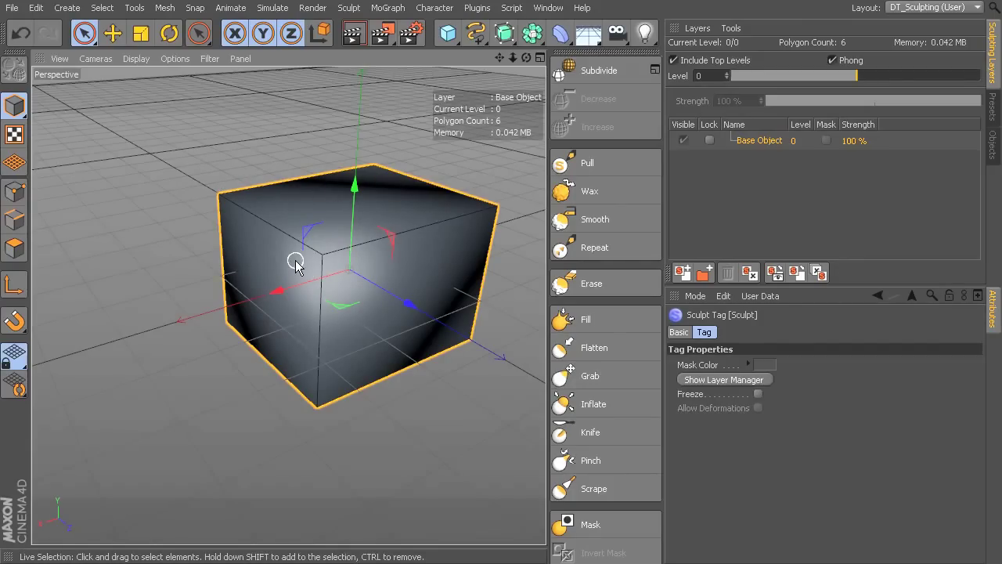
alt+drag(438, 290, 458, 279)
scroll(431, 297, up, 3)
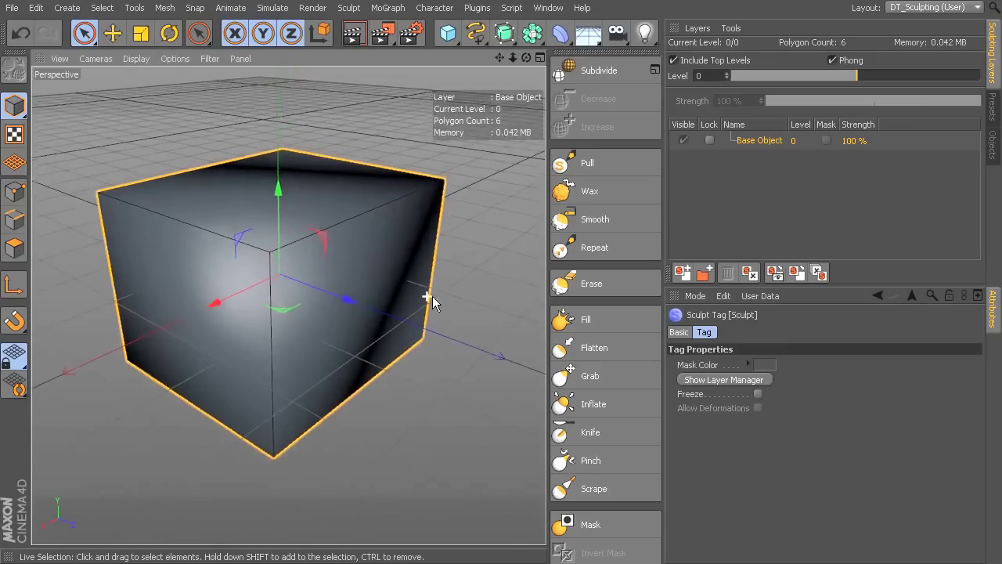
scroll(438, 300, up, 1)
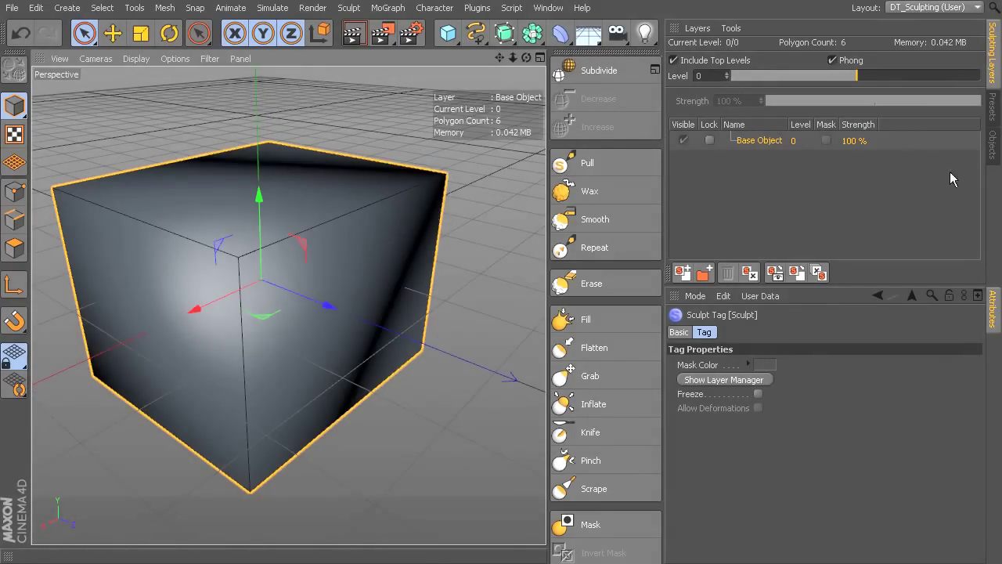
click(991, 144)
click(700, 42)
key(Delete)
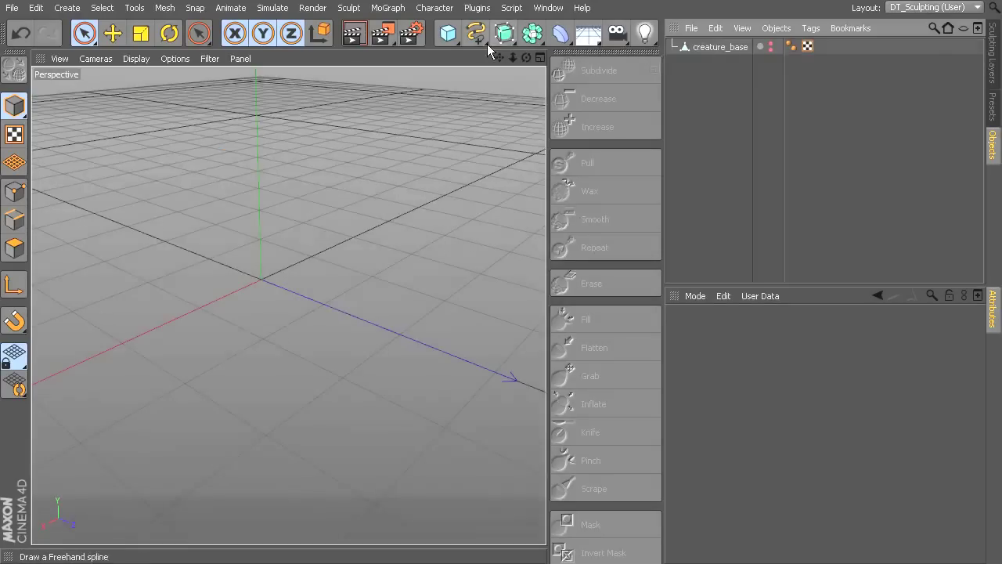
drag(443, 42, 723, 107)
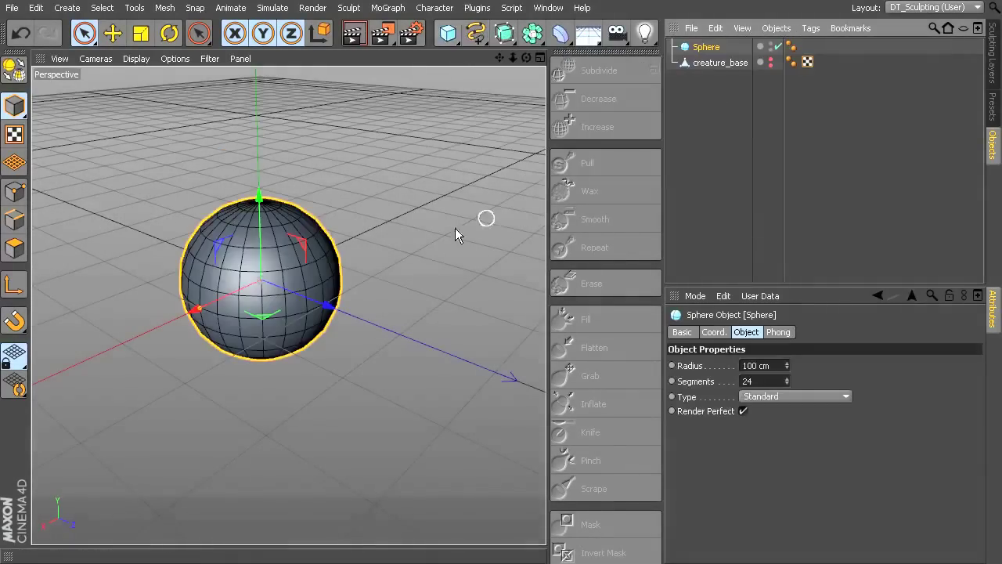
alt+drag(225, 261, 371, 233)
scroll(447, 251, up, 3)
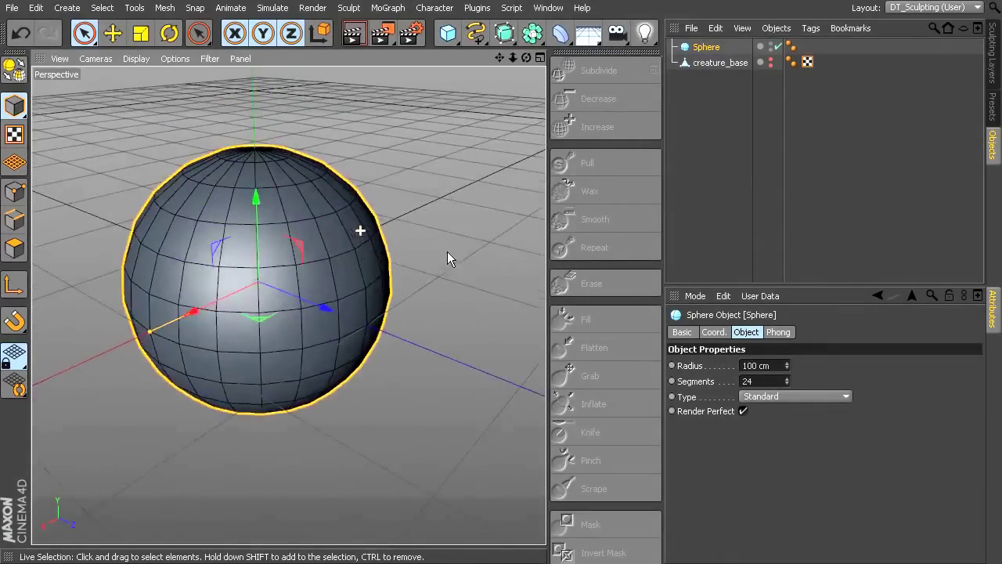
alt+drag(447, 251, 309, 196)
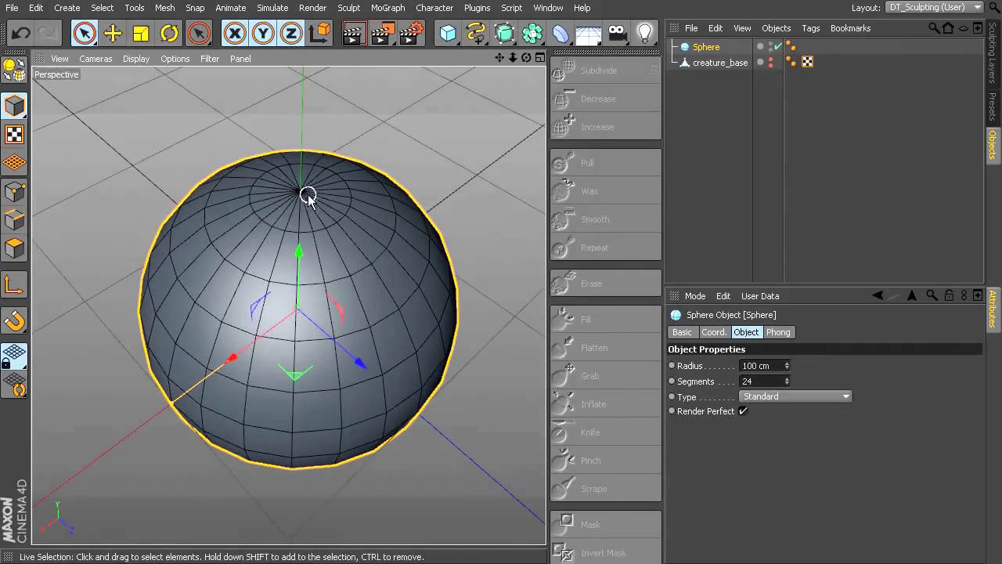
alt+drag(377, 303, 348, 280)
scroll(337, 282, up, 6)
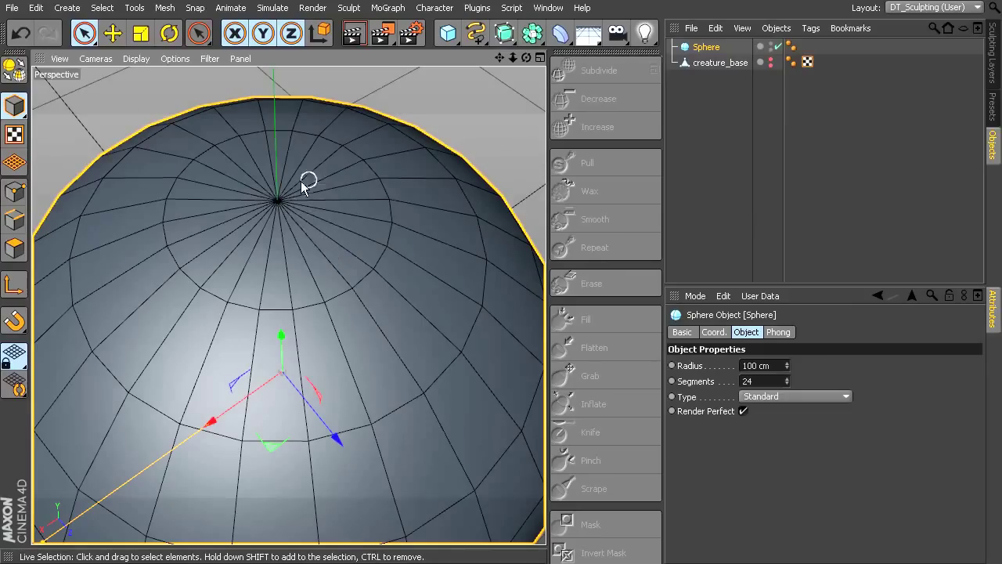
alt+drag(273, 197, 325, 253)
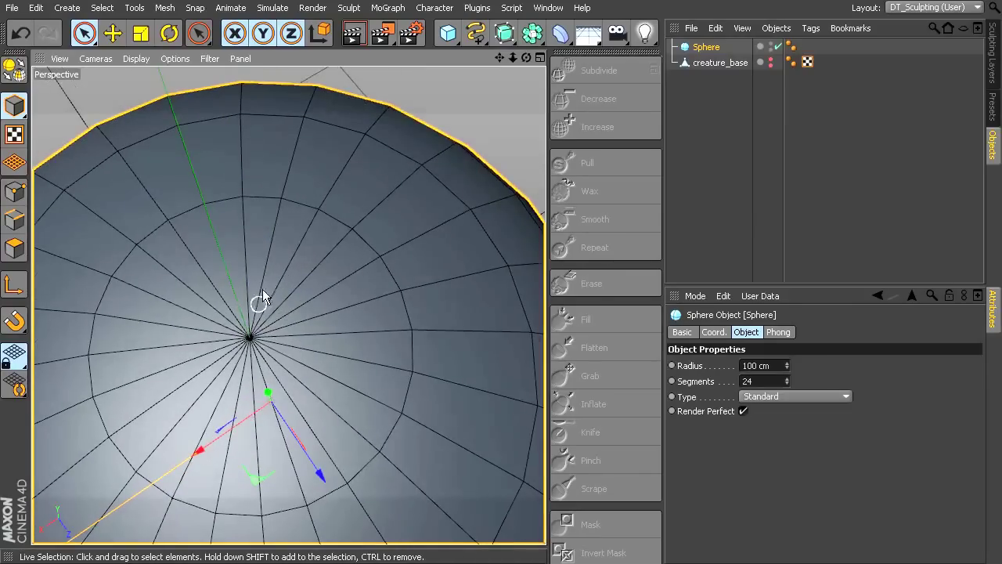
scroll(266, 329, down, 3)
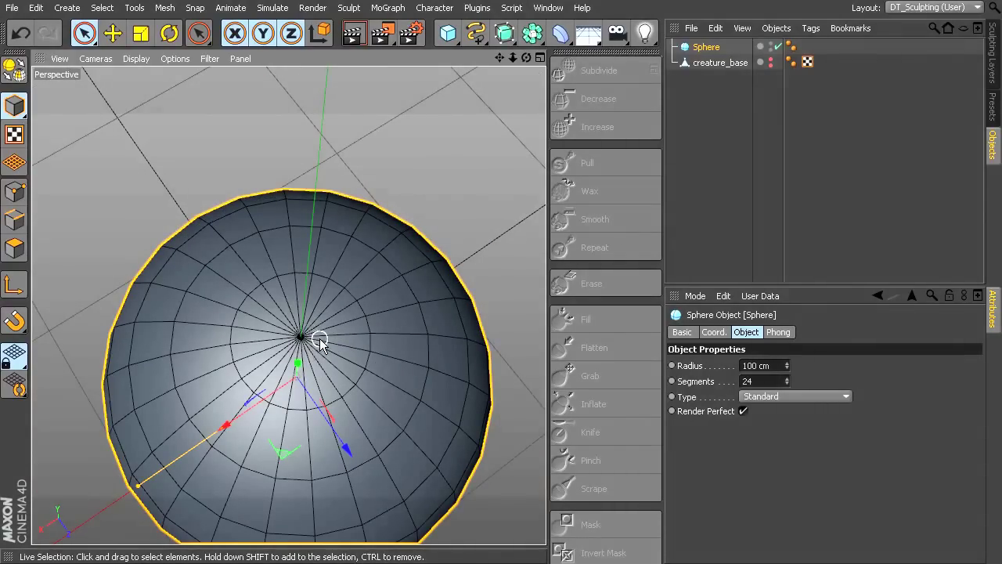
scroll(386, 349, up, 5)
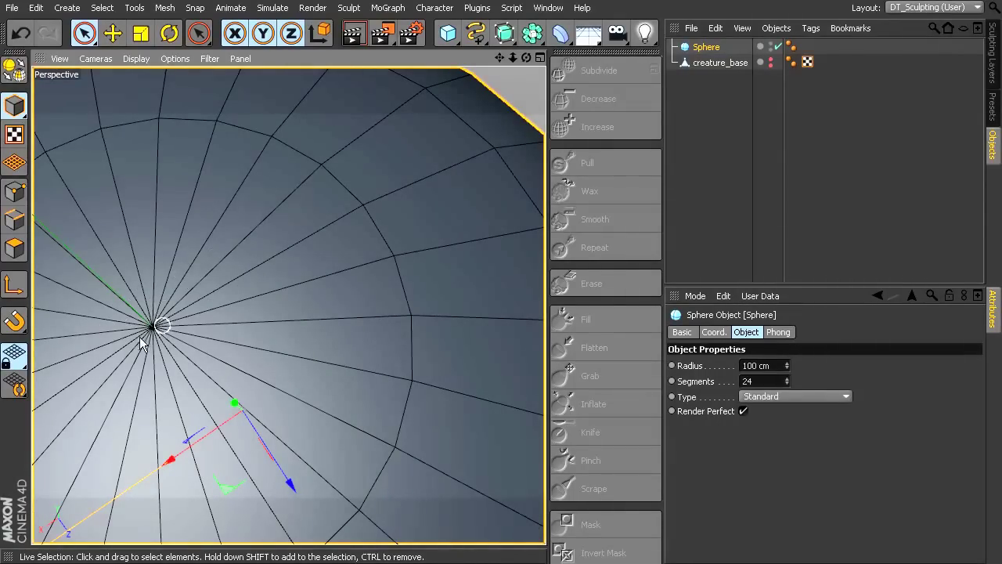
alt+drag(145, 328, 335, 303)
scroll(335, 304, down, 5)
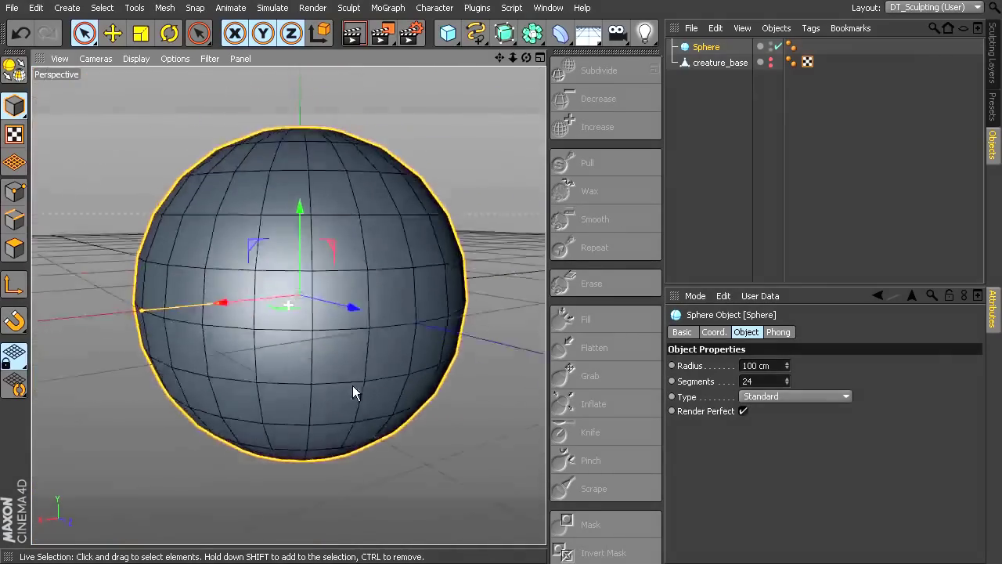
scroll(365, 427, up, 3)
scroll(415, 373, down, 1)
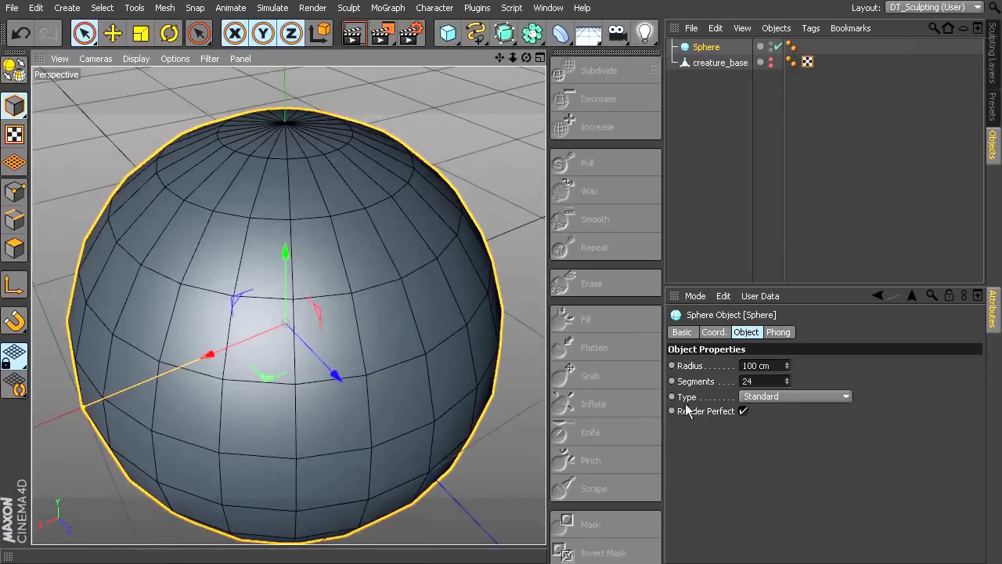
Set the sphere's Type to Hexahedron and inspect the quad sphere from several angles
click(776, 397)
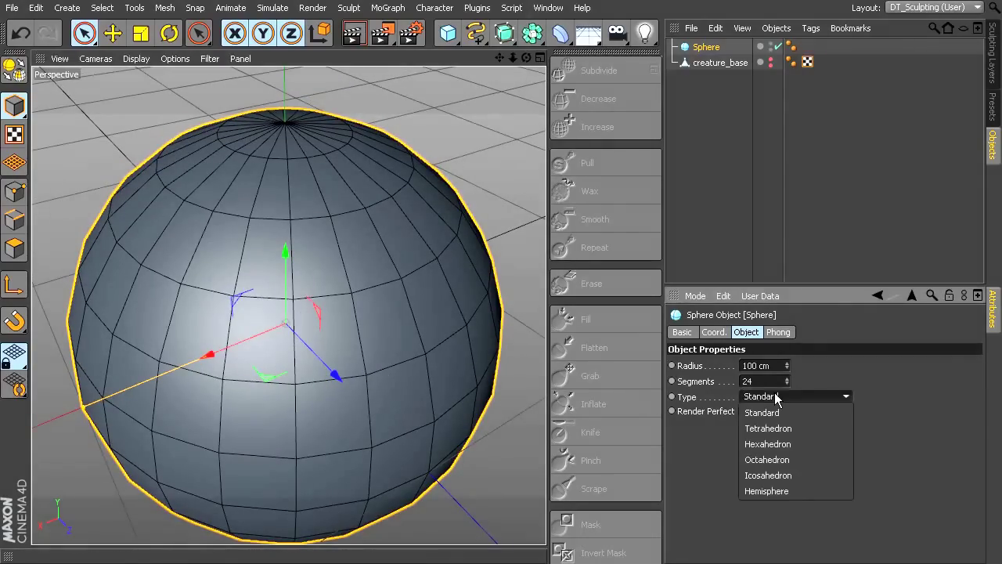
click(780, 447)
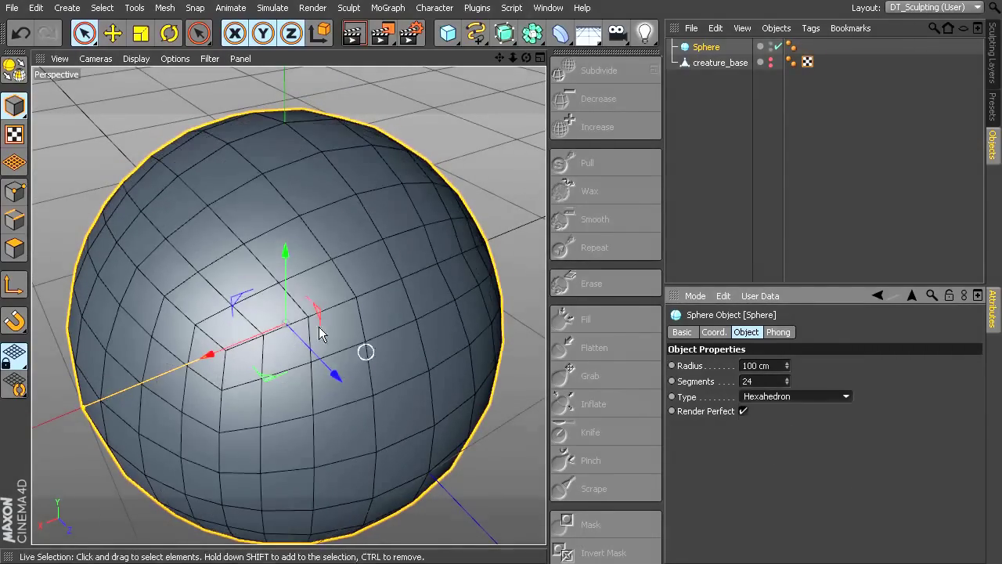
alt+drag(416, 300, 522, 326)
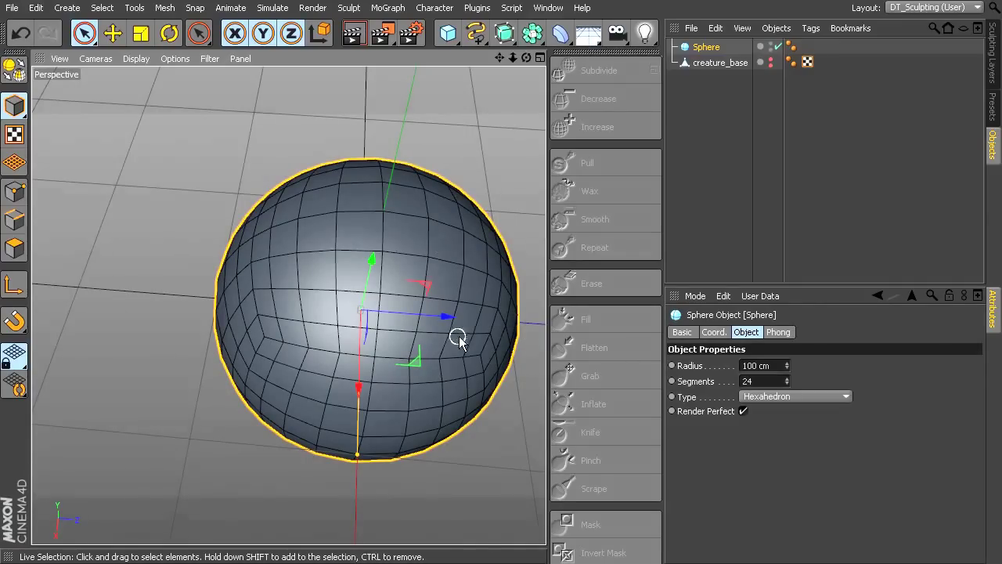
alt+drag(459, 336, 299, 201)
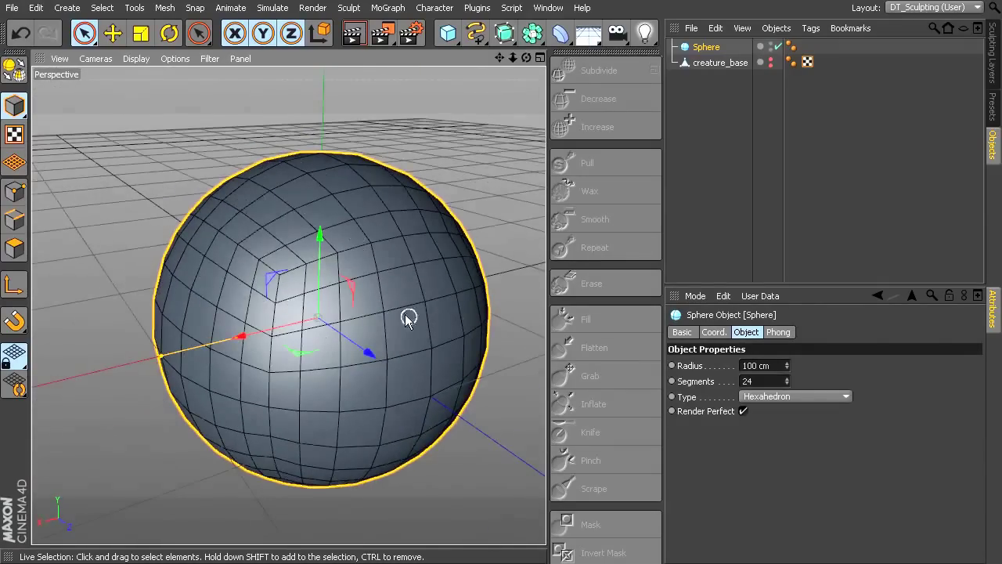
alt+drag(410, 318, 326, 271)
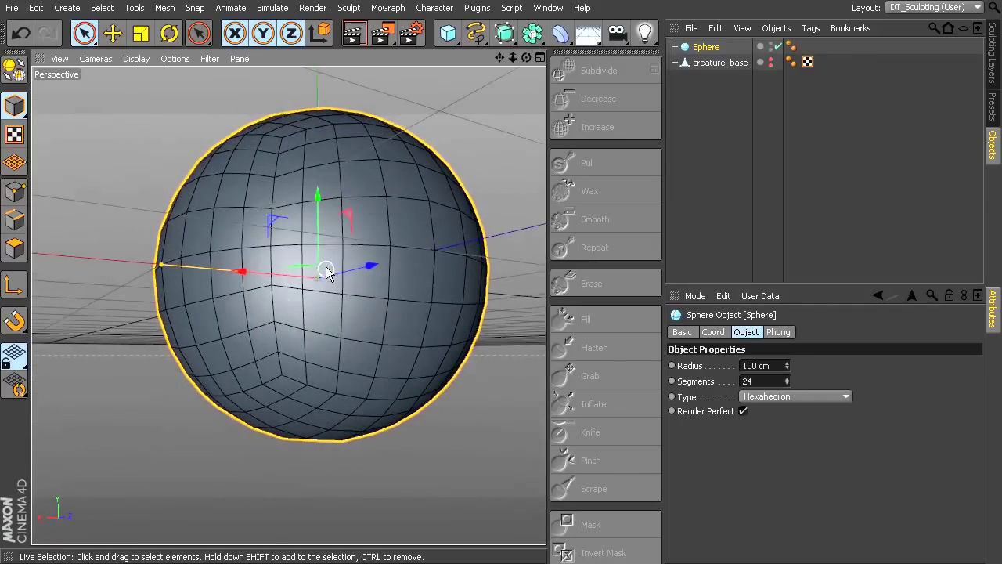
alt+drag(342, 322, 393, 354)
alt+right_drag(393, 354, 415, 331)
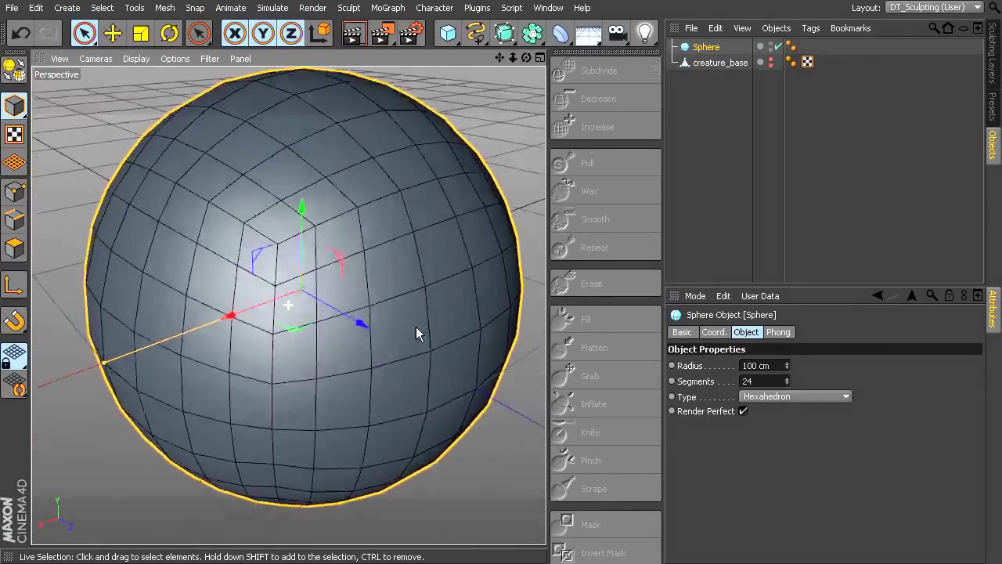
alt+drag(416, 331, 403, 288)
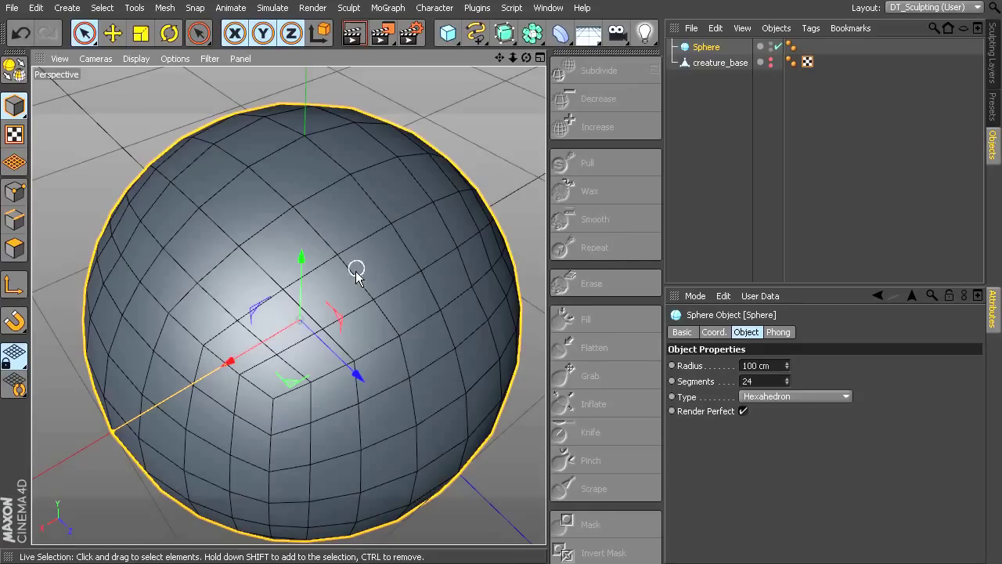
scroll(376, 281, down, 5)
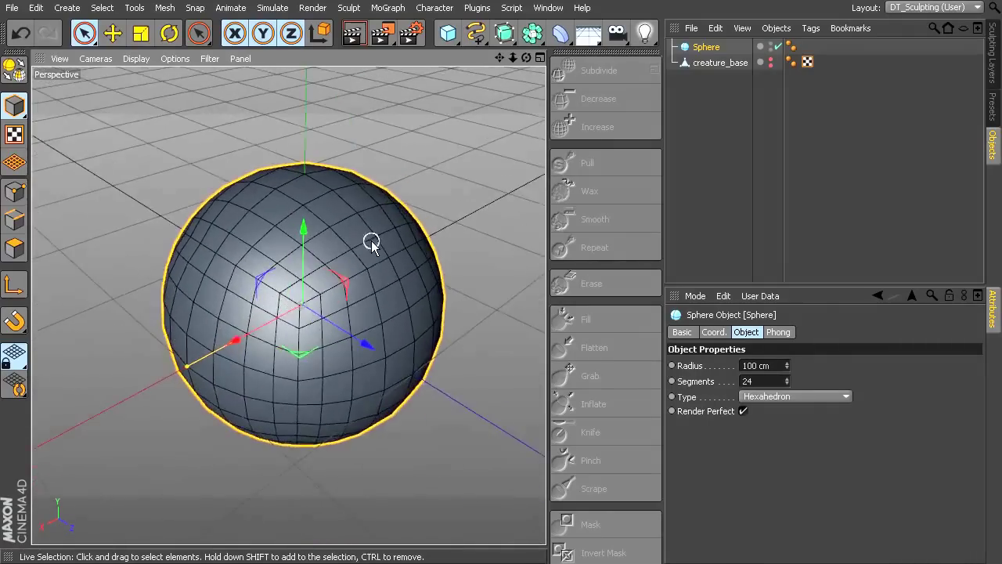
scroll(371, 241, up, 3)
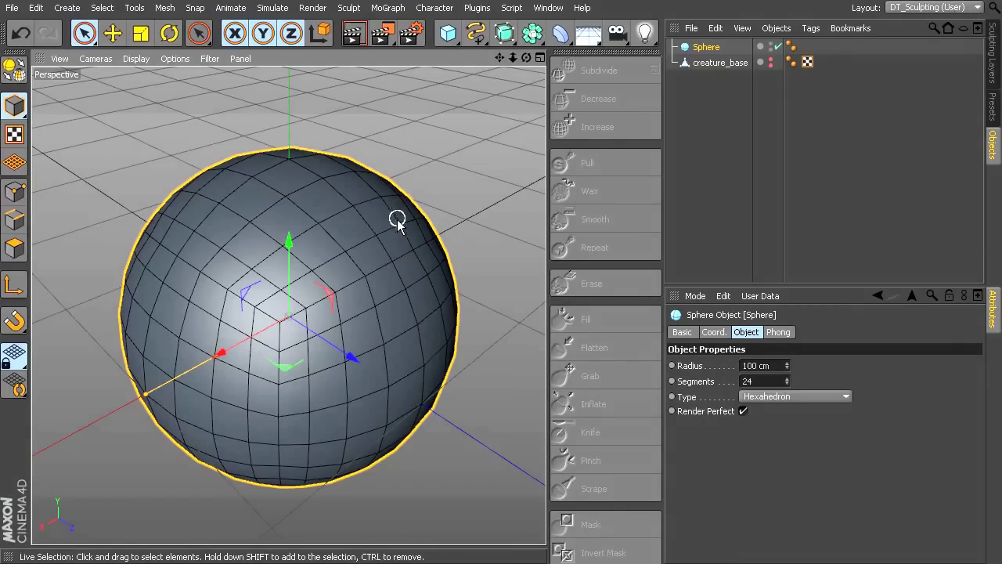
Hide the Sphere in the viewport and show the creature_base model instead
click(423, 171)
click(407, 224)
click(770, 45)
click(770, 44)
click(770, 60)
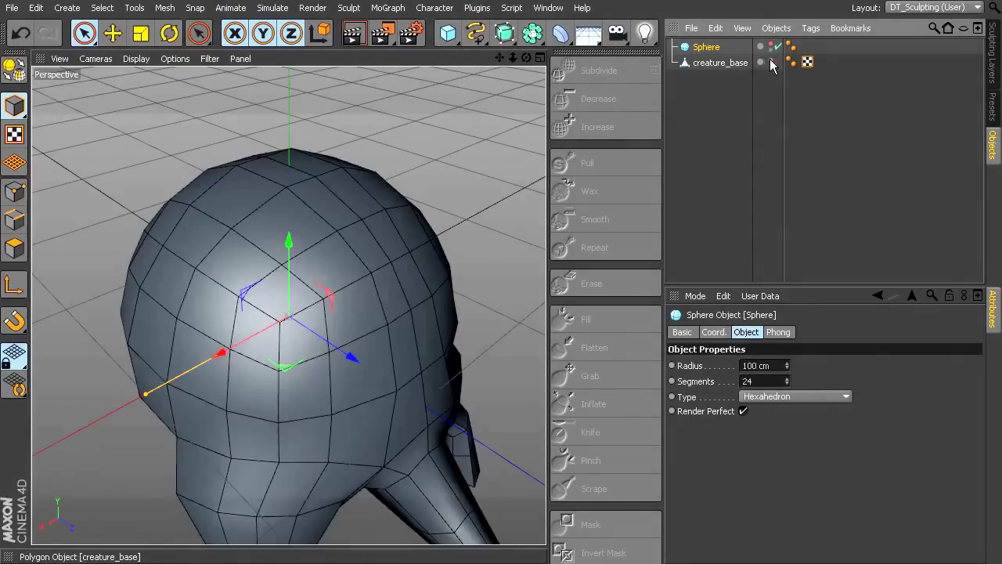
alt+drag(375, 336, 415, 267)
Turn off Grid in the viewport Filter menu and orbit around the creature
click(210, 58)
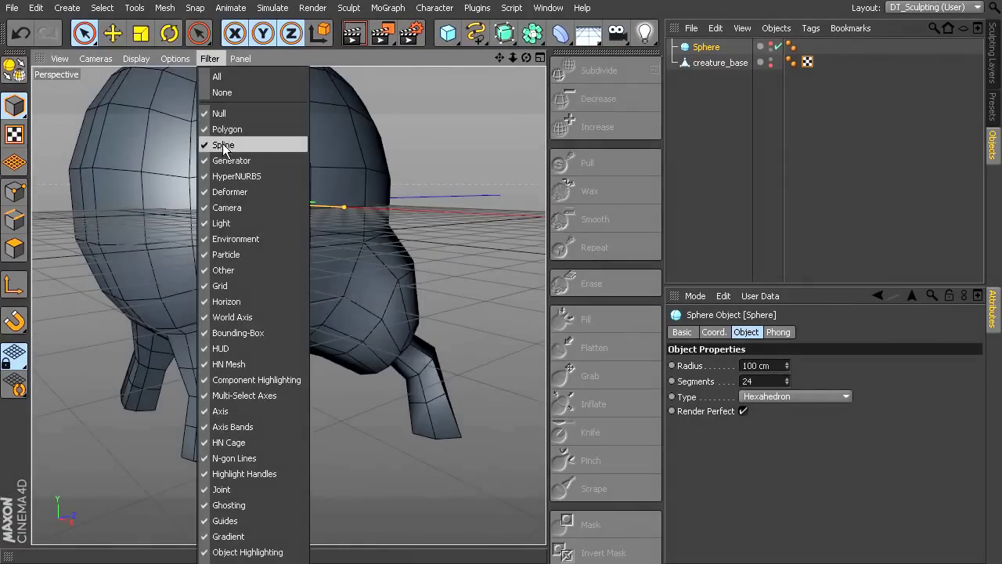
click(224, 285)
scroll(363, 266, down, 3)
click(443, 229)
alt+drag(442, 229, 374, 286)
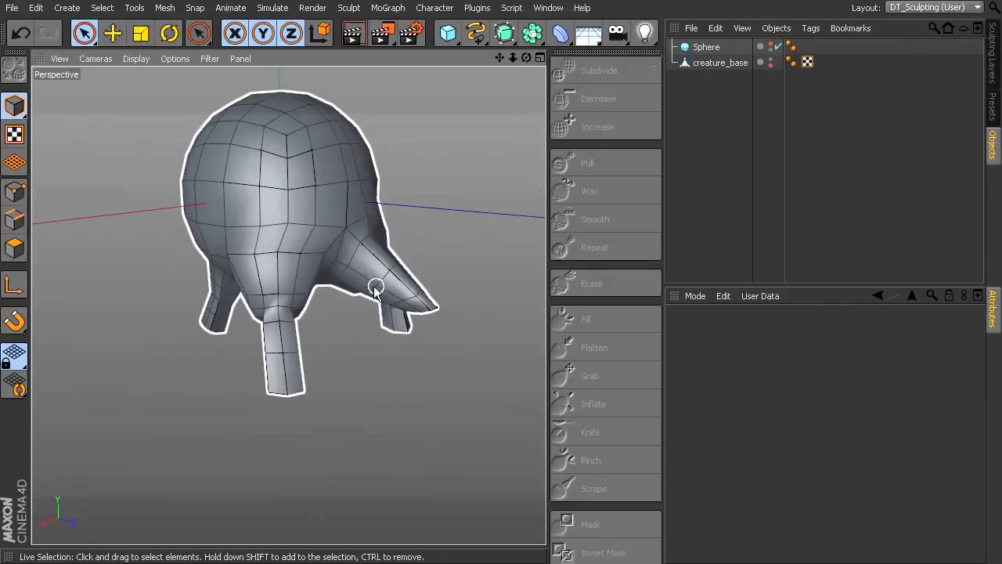
mouse_move(442, 313)
alt+mouse_down()
mouse_move(279, 374)
mouse_move(308, 288)
mouse_move(308, 375)
mouse_move(577, 362)
mouse_move(384, 290)
mouse_move(217, 297)
mouse_move(229, 318)
mouse_move(388, 288)
mouse_move(287, 329)
mouse_move(451, 325)
mouse_move(260, 315)
mouse_move(212, 137)
alt+mouse_up()
alt+drag(316, 223, 387, 331)
Select the creature_base model and inspect it from further angles
click(353, 324)
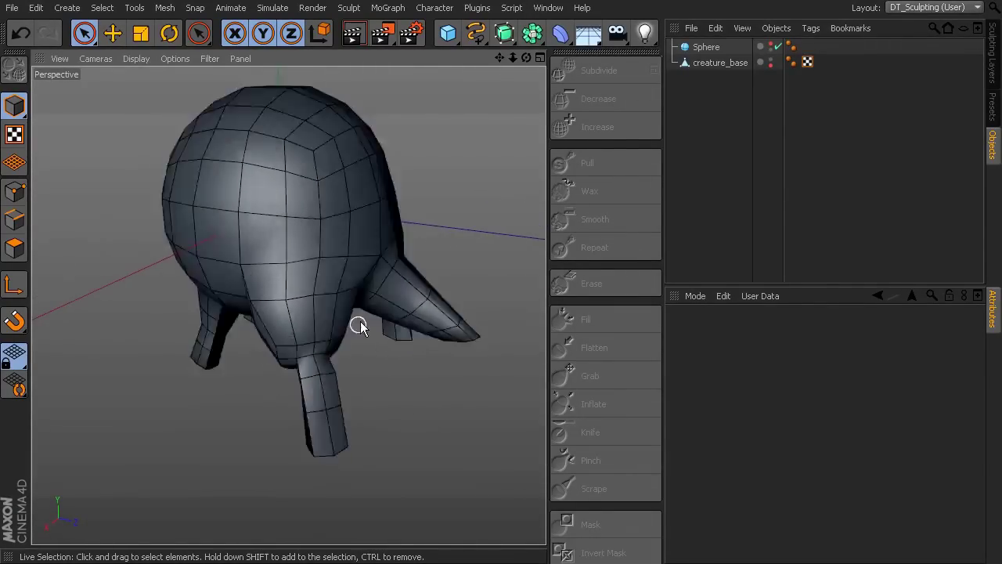
click(336, 336)
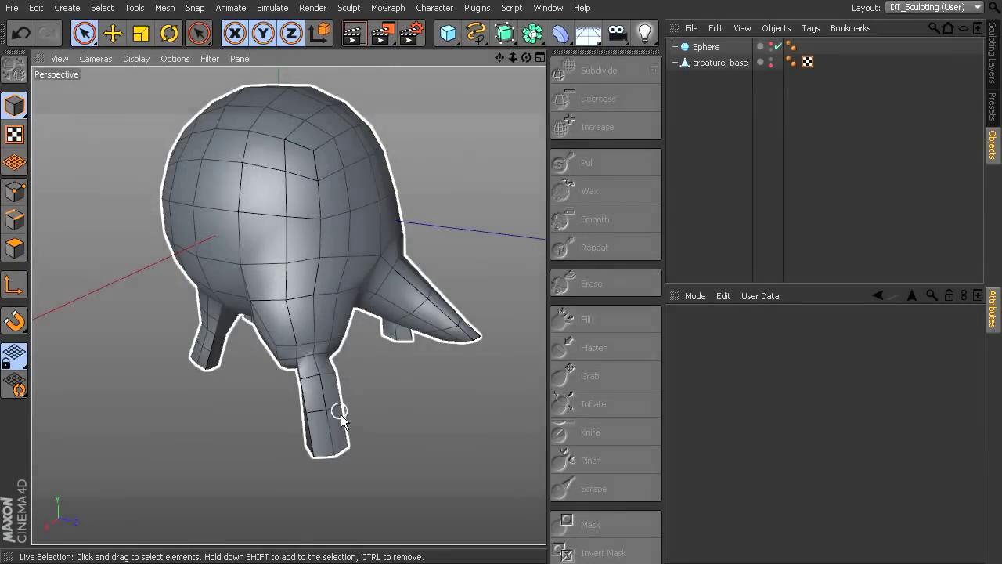
click(339, 410)
mouse_move(340, 409)
alt+mouse_down()
mouse_move(484, 398)
mouse_move(477, 331)
mouse_move(443, 376)
mouse_move(469, 366)
alt+mouse_up()
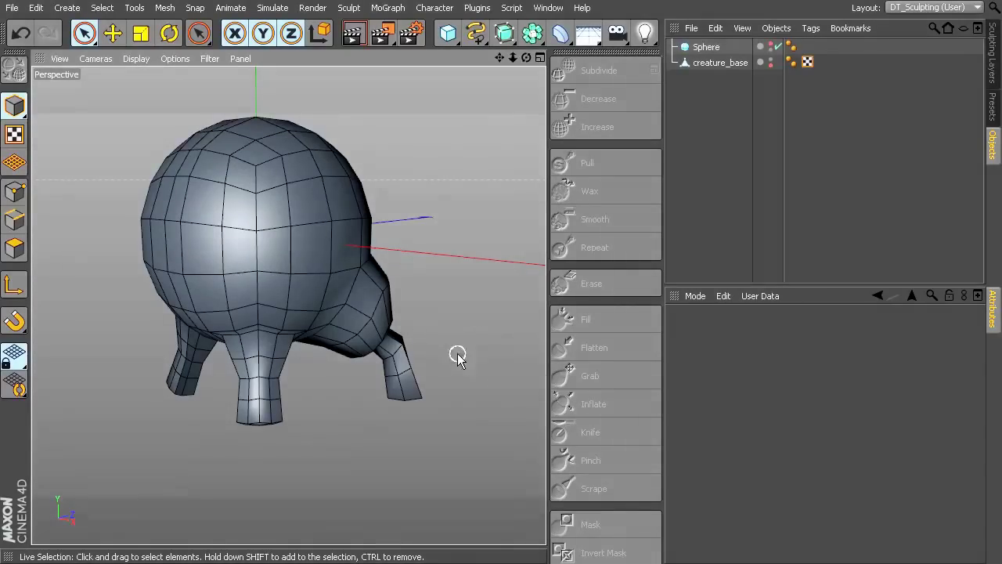
click(368, 271)
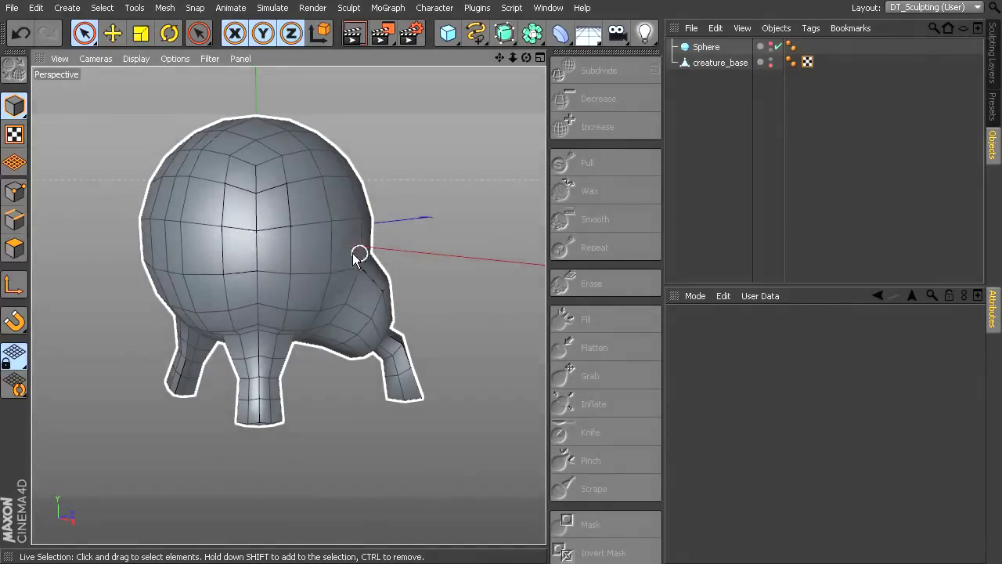
alt+drag(455, 201, 414, 311)
scroll(469, 278, down, 3)
Select creature_base and Subdivide it, adding a sculpt tag with a 366-polygon base layer
click(403, 258)
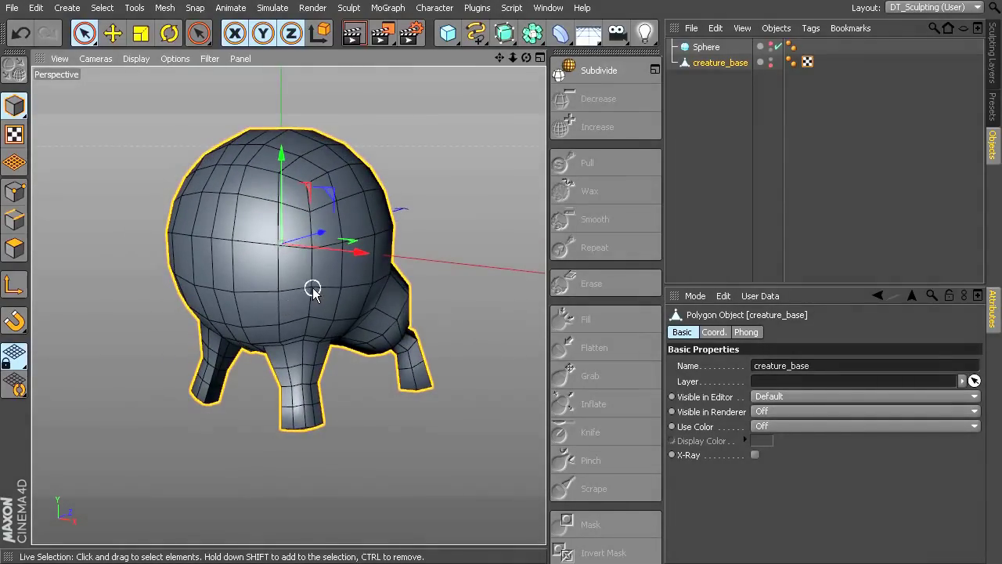
click(601, 77)
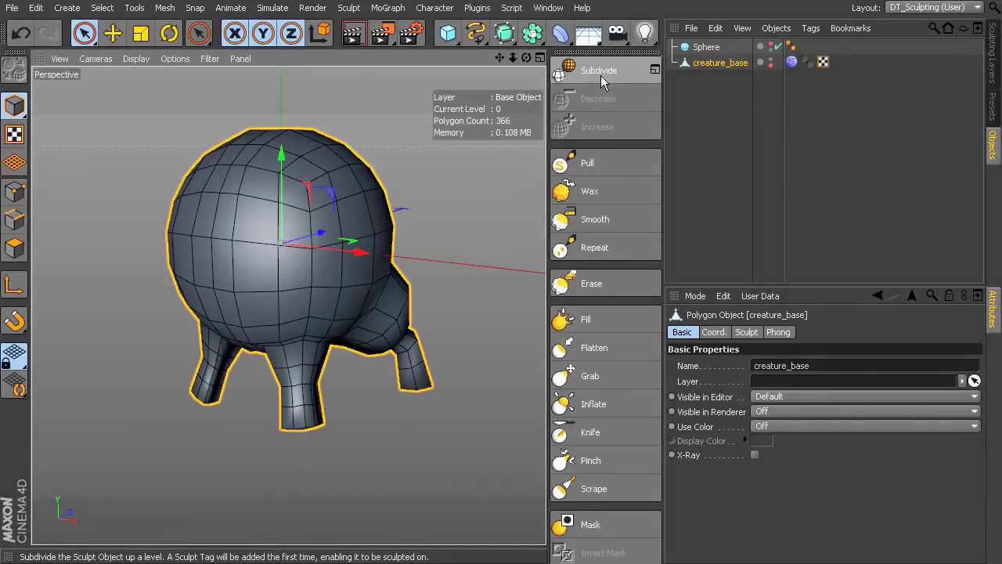